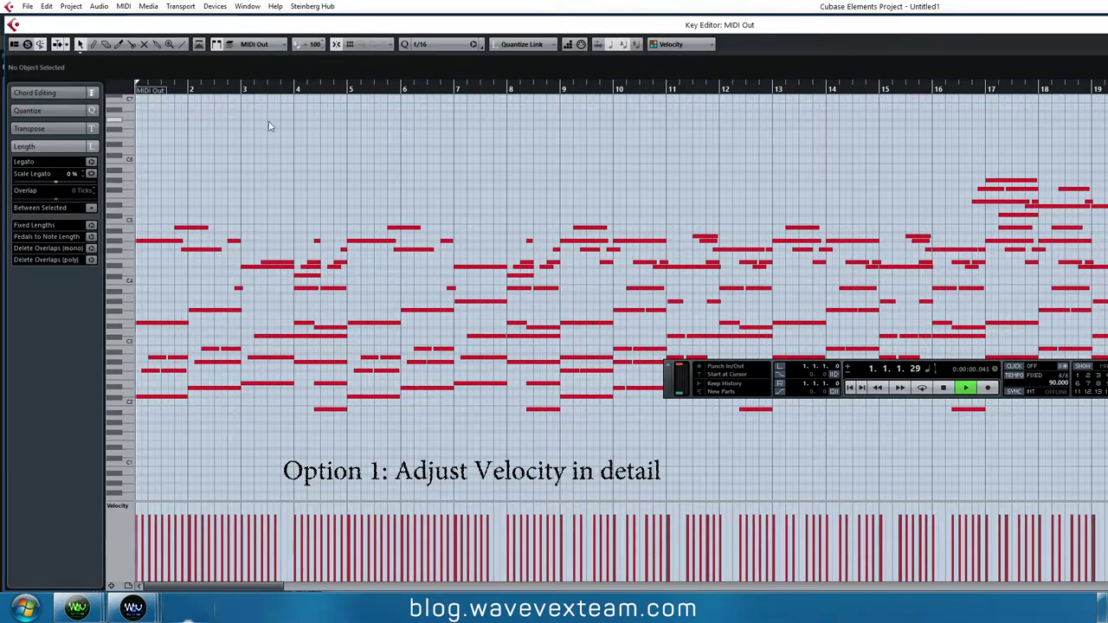
- Select the upper melody notes in bars 1 to 7 and draw uneven velocities across bars 1 to 4, checking them by playback
key("space")
left_click_drag(158, 192, 457, 284)
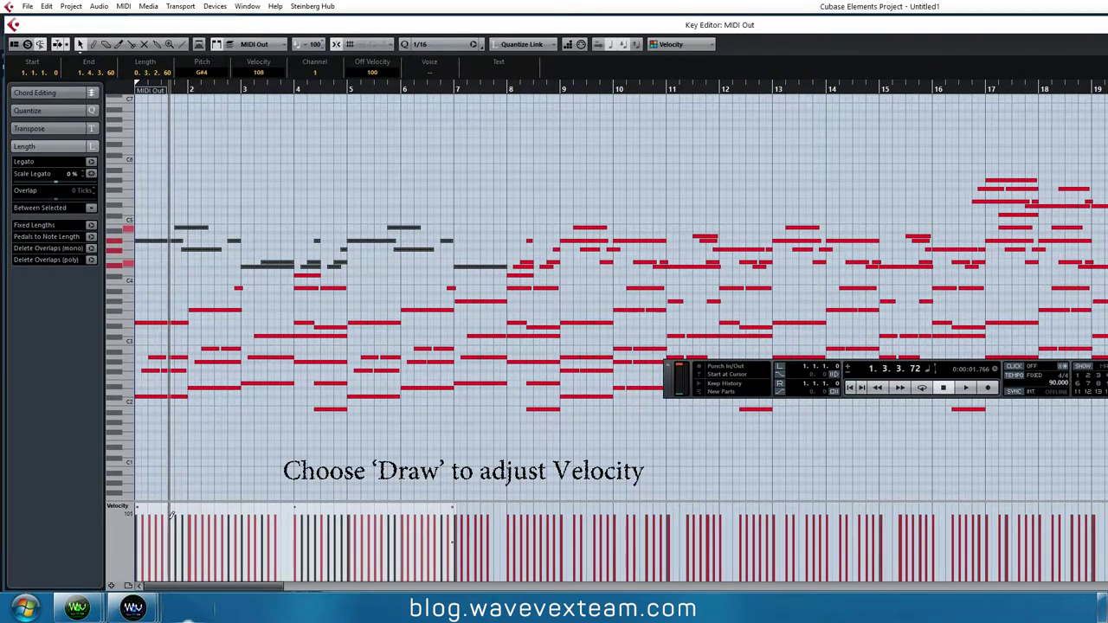
mouse_move(180, 519)
left_mouse_down()
mouse_move(211, 517)
mouse_move(165, 527)
mouse_move(336, 519)
left_mouse_up()
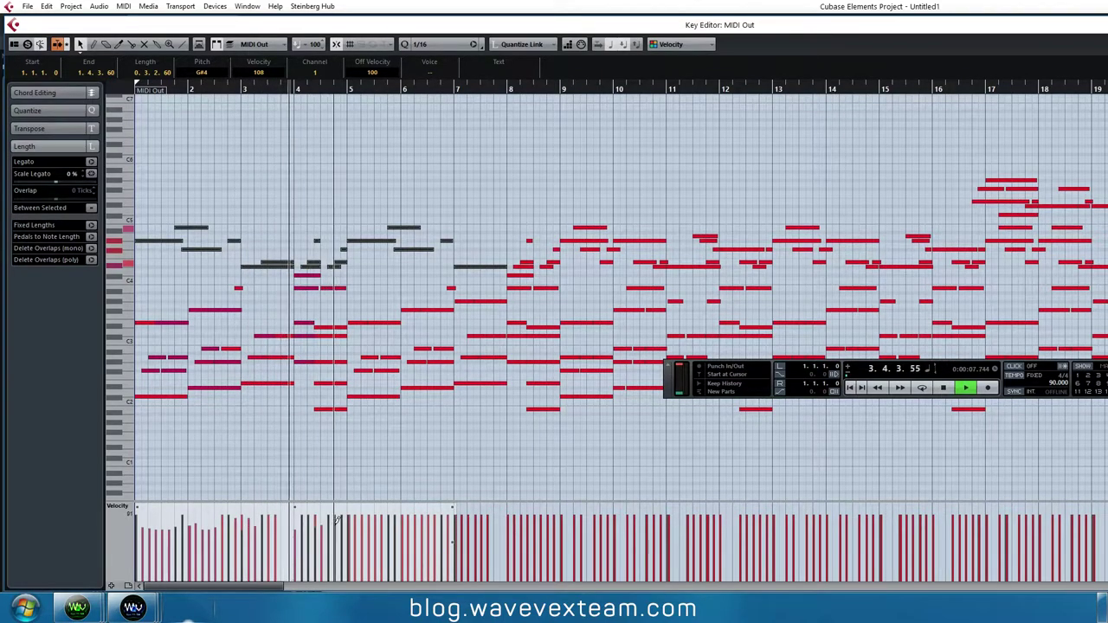
key("space")
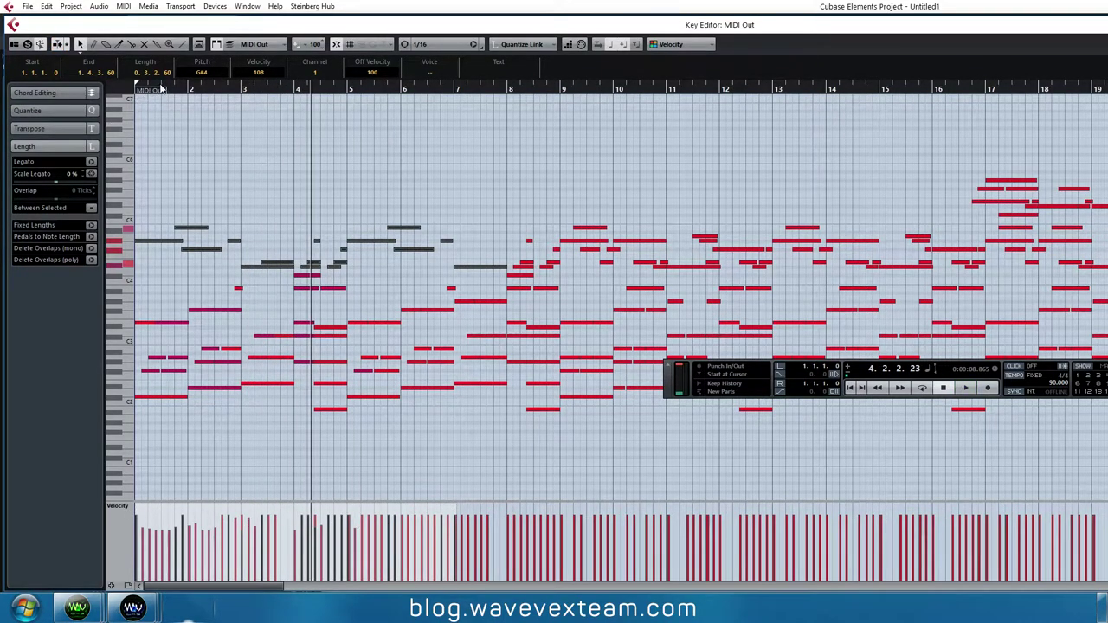
key("space")
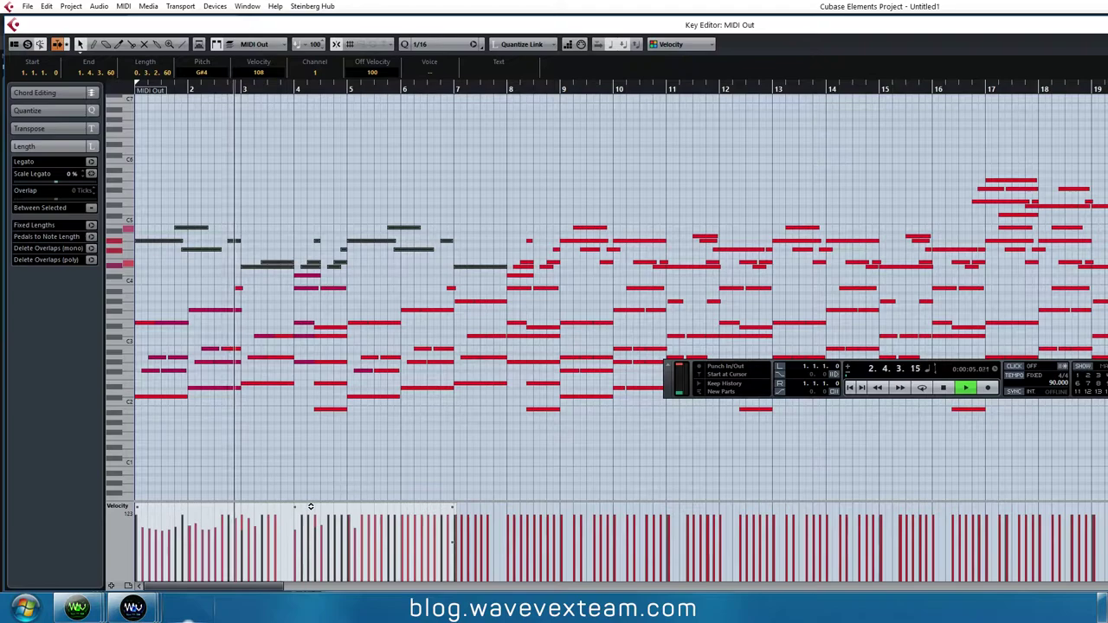
key("space")
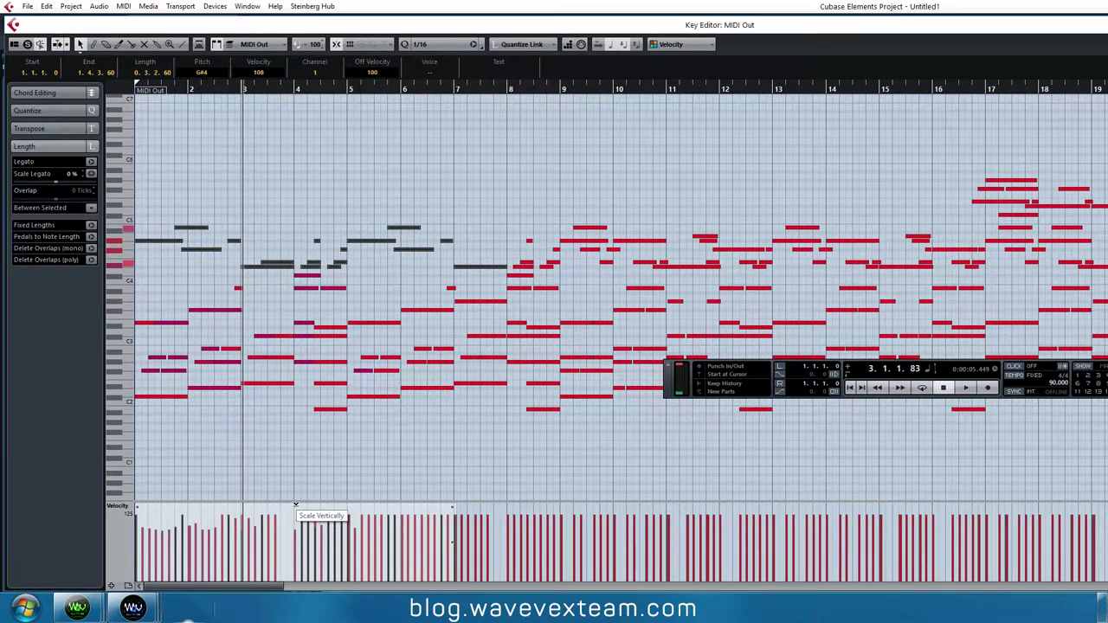
- Scale the velocities of the selected melody notes vertically to a lower level, listening to the result
left_click_drag(295, 512, 299, 487)
key("space")
key("space")
left_click_drag(294, 508, 295, 503)
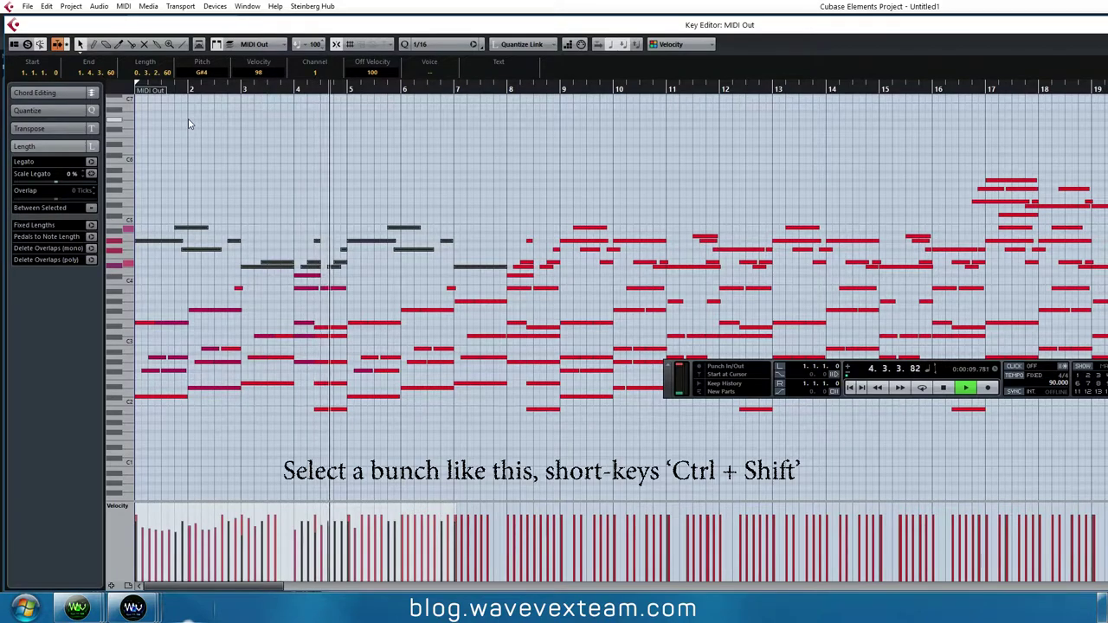
key("space")
- Select the lower accompaniment notes in bars 1 to 9 and reduce their velocities, to 90 on the first note
left_click(146, 308)
left_click_drag(145, 309, 585, 428)
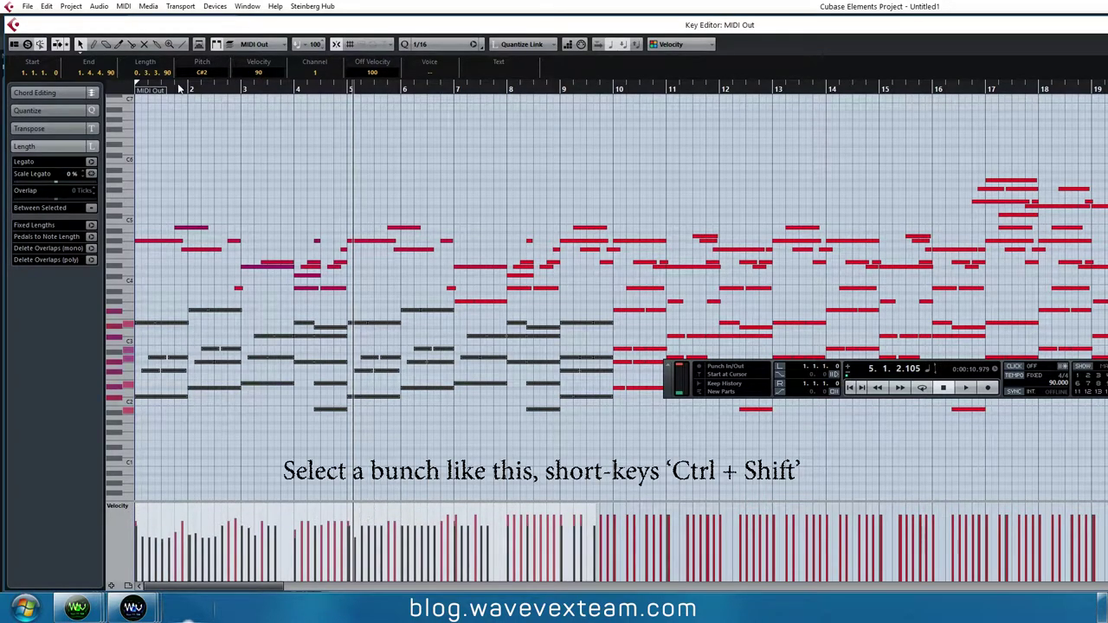
key("Home")
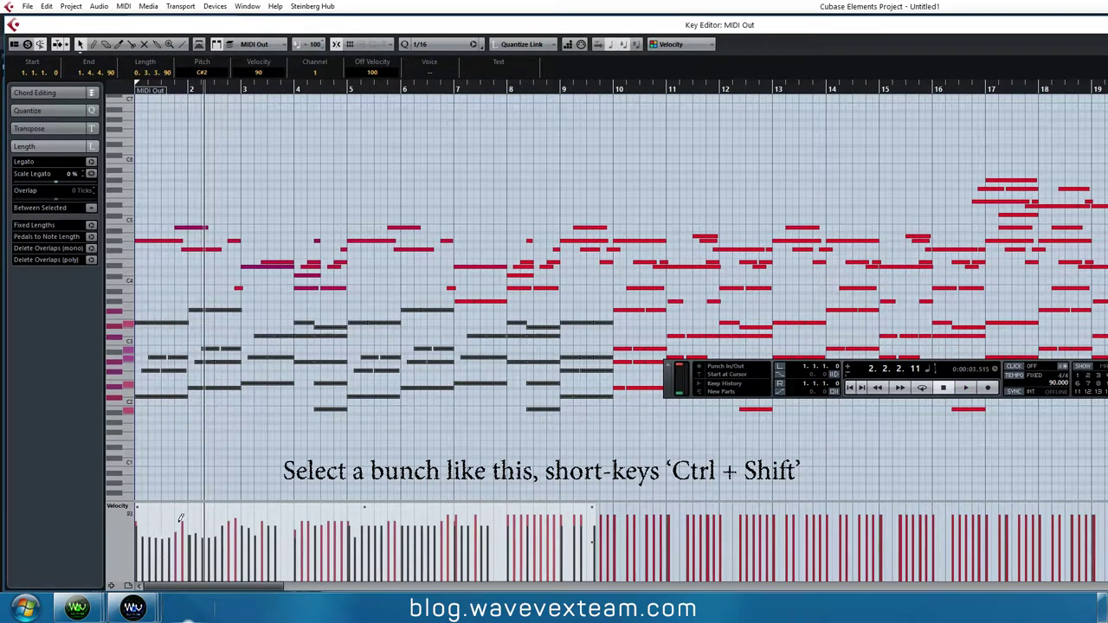
- Deselect the notes and redraw individual velocities in bars 1 to 3, replaying the opening between corrections
left_click(309, 144)
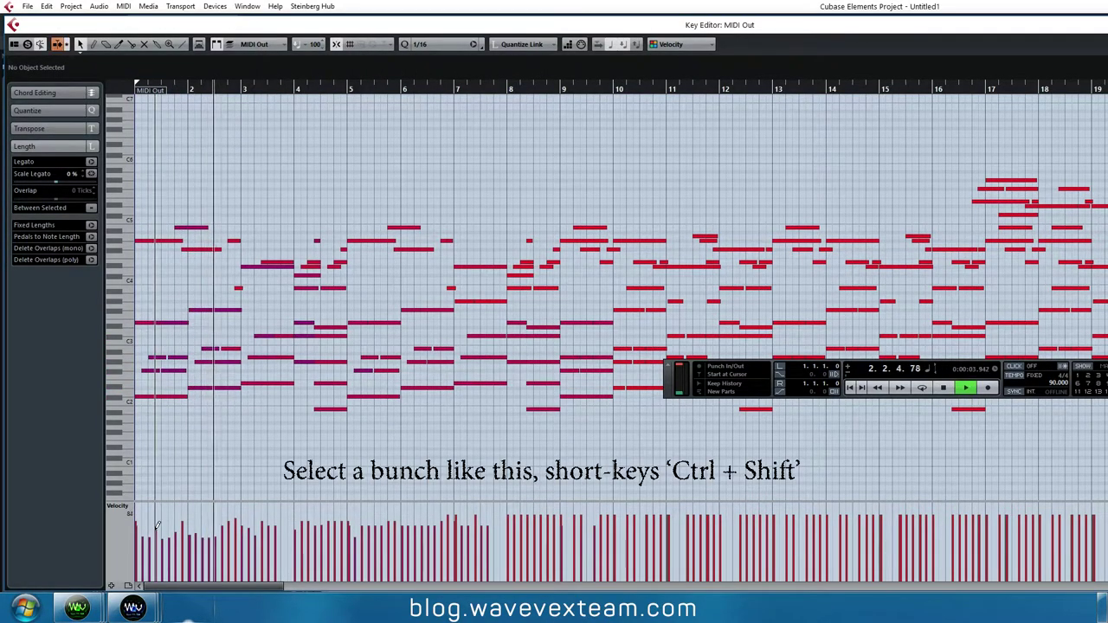
key("space")
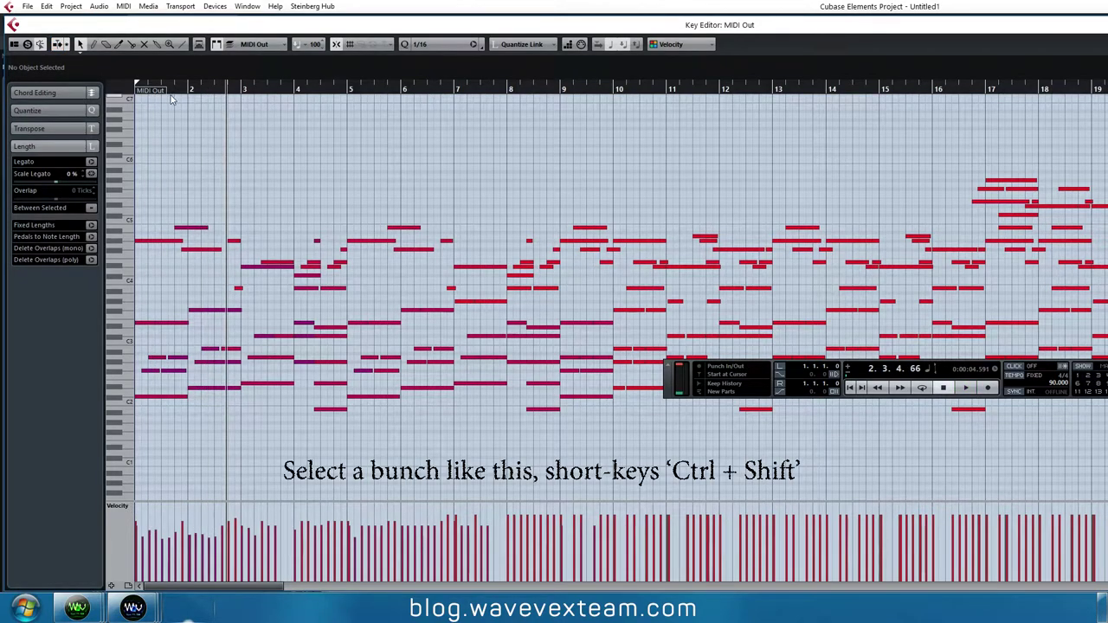
key("space")
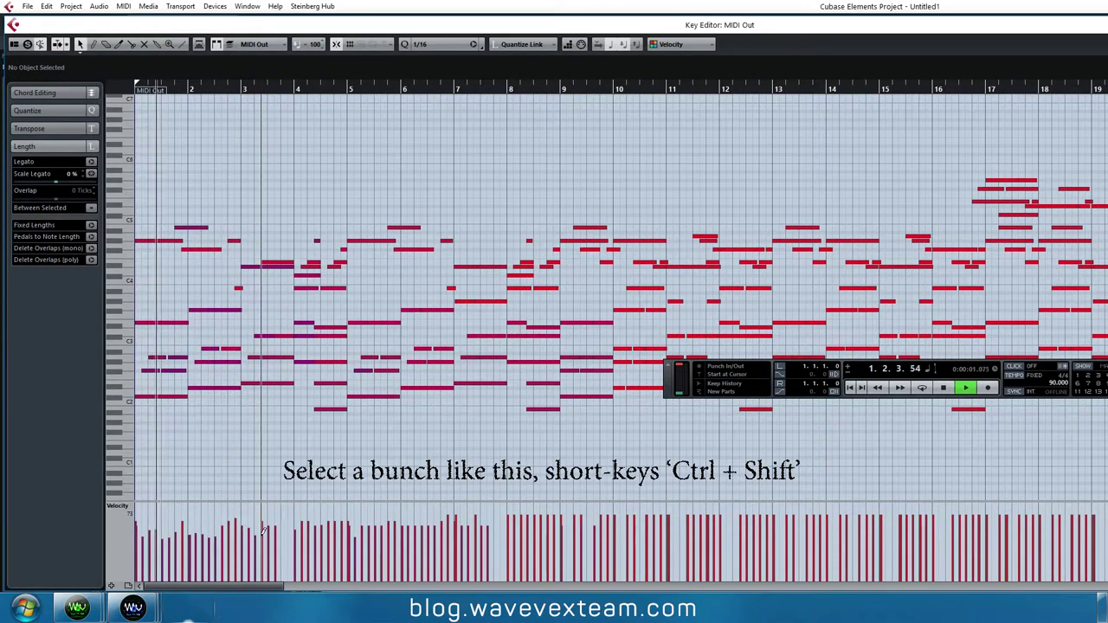
key("space")
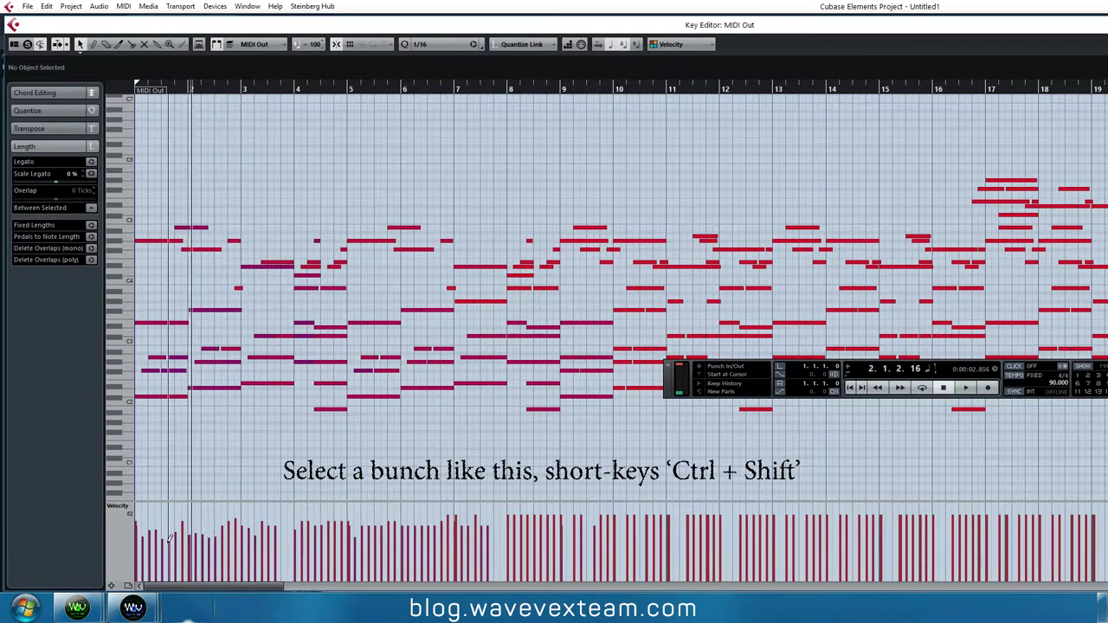
key("space")
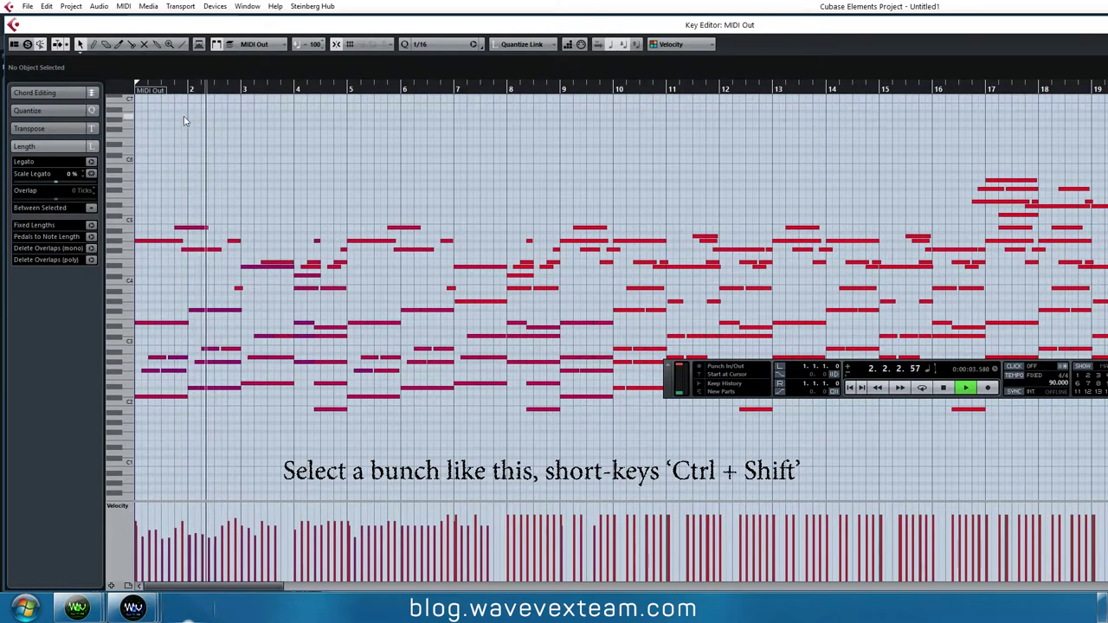
key("space")
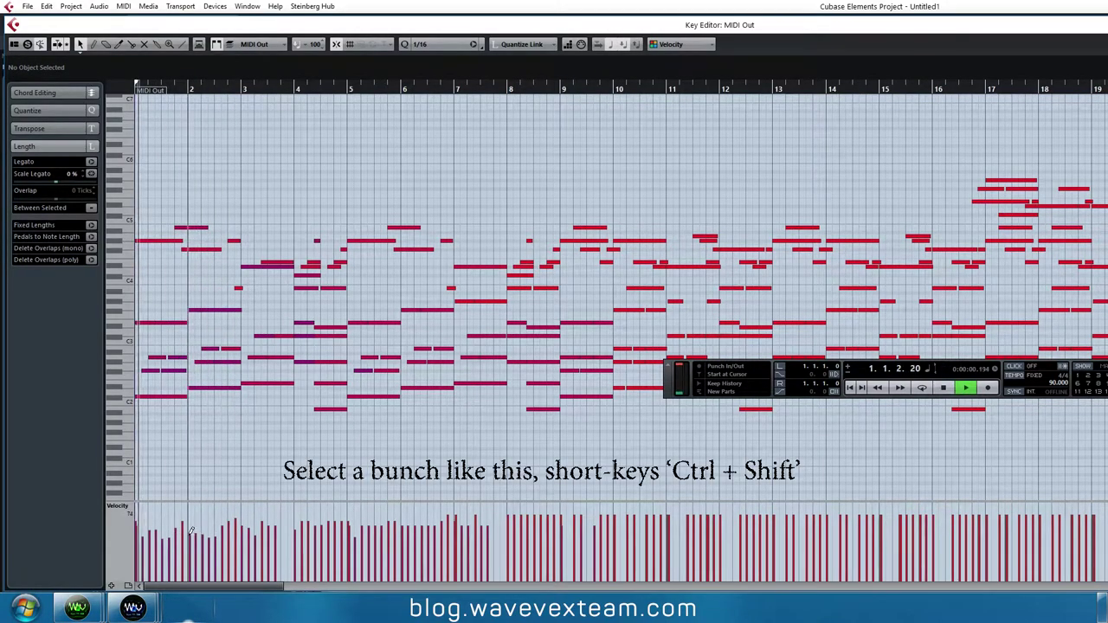
- Select all notes and raise their velocities together, to 97 on the first note, and clear the selection after listening
key("ctrl+a")
left_click_drag(767, 509, 769, 499)
key("space")
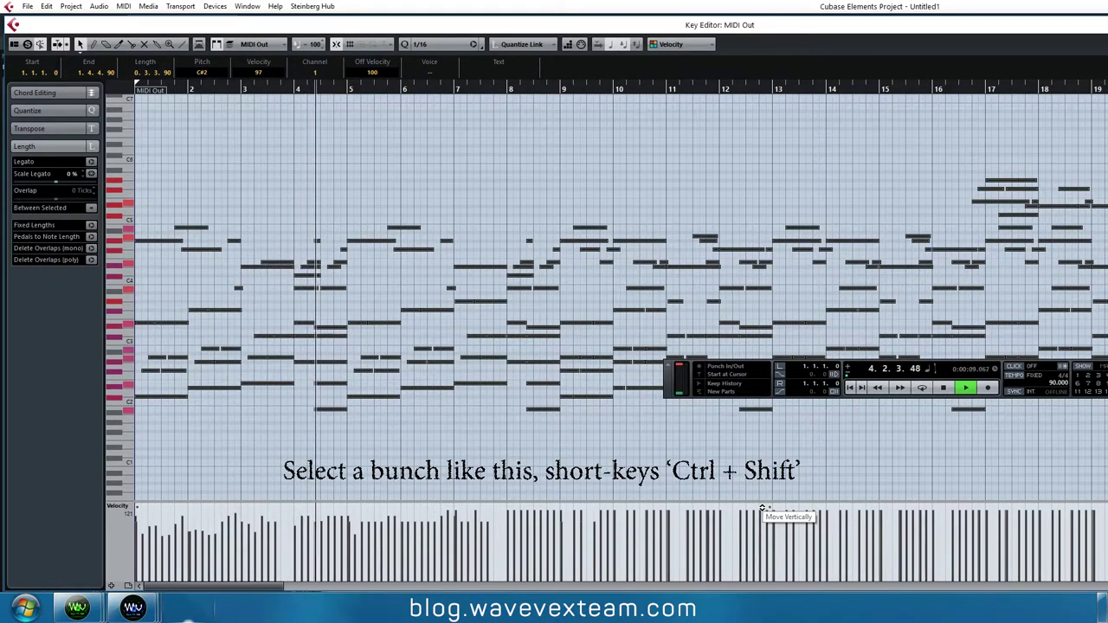
key("ctrl+a")
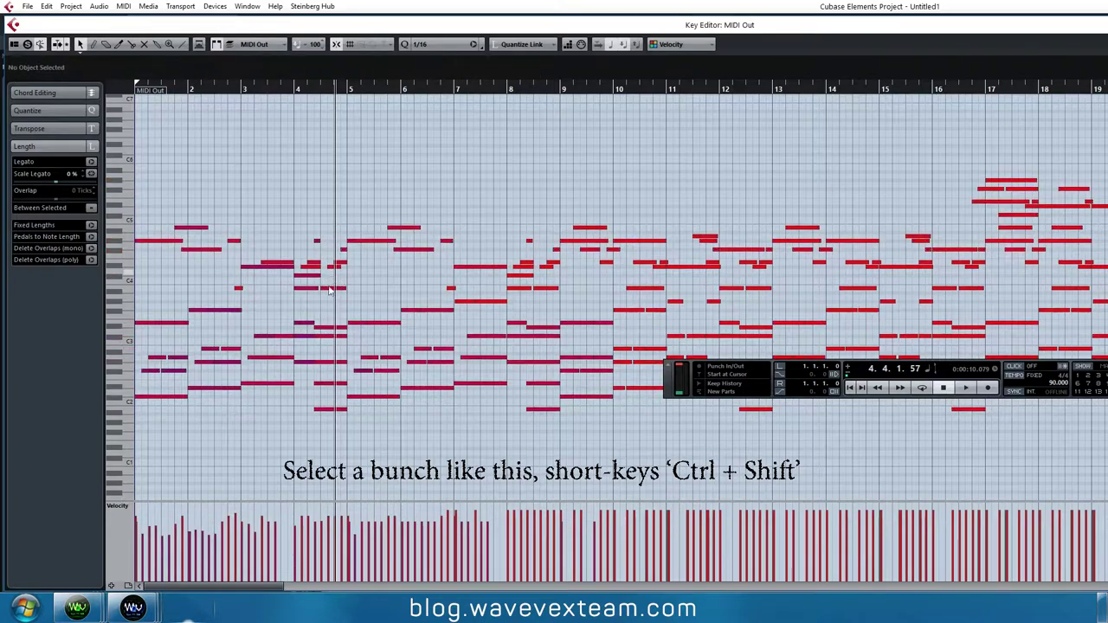
left_click_drag(337, 425, 338, 426)
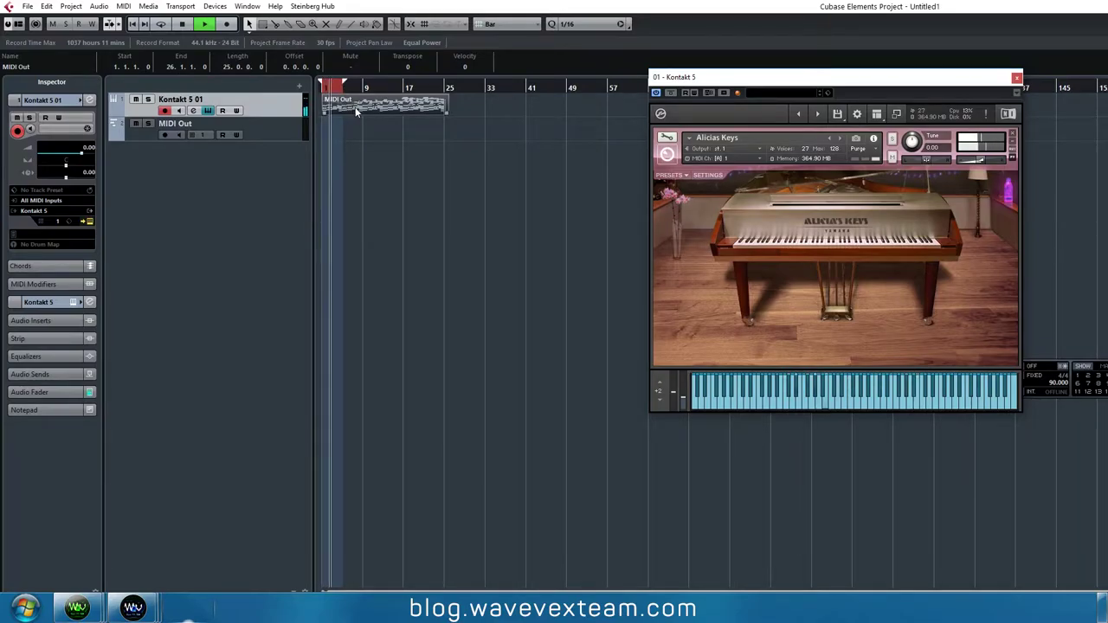
- Play the MIDI Out part through the Kontakt piano and examine its hand-edited velocities in the Key Editor
double_click(354, 110)
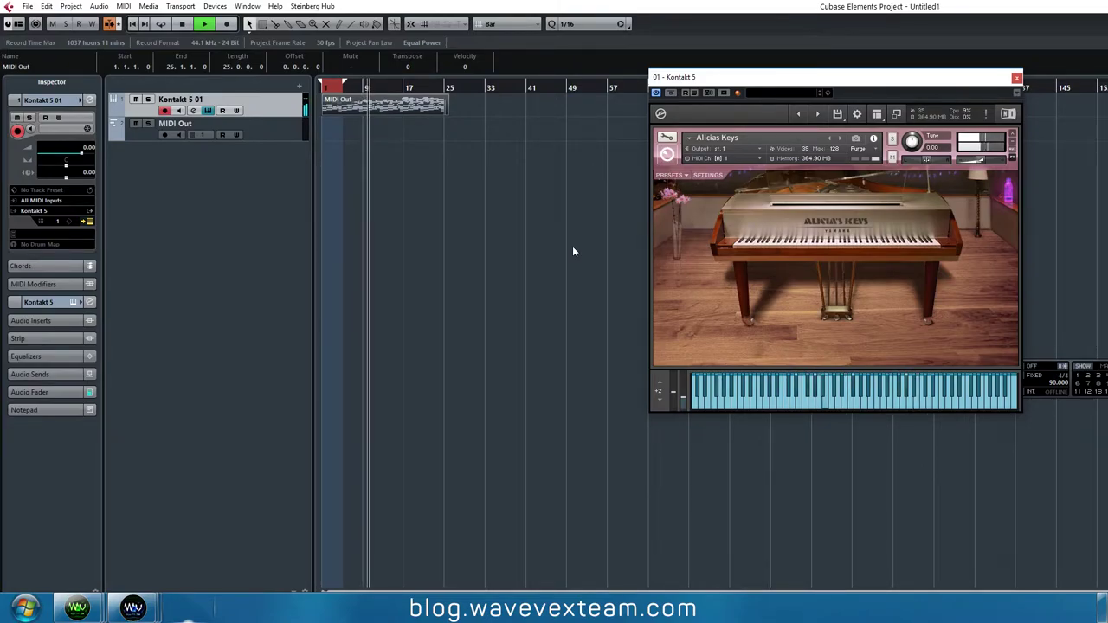
double_click(409, 107)
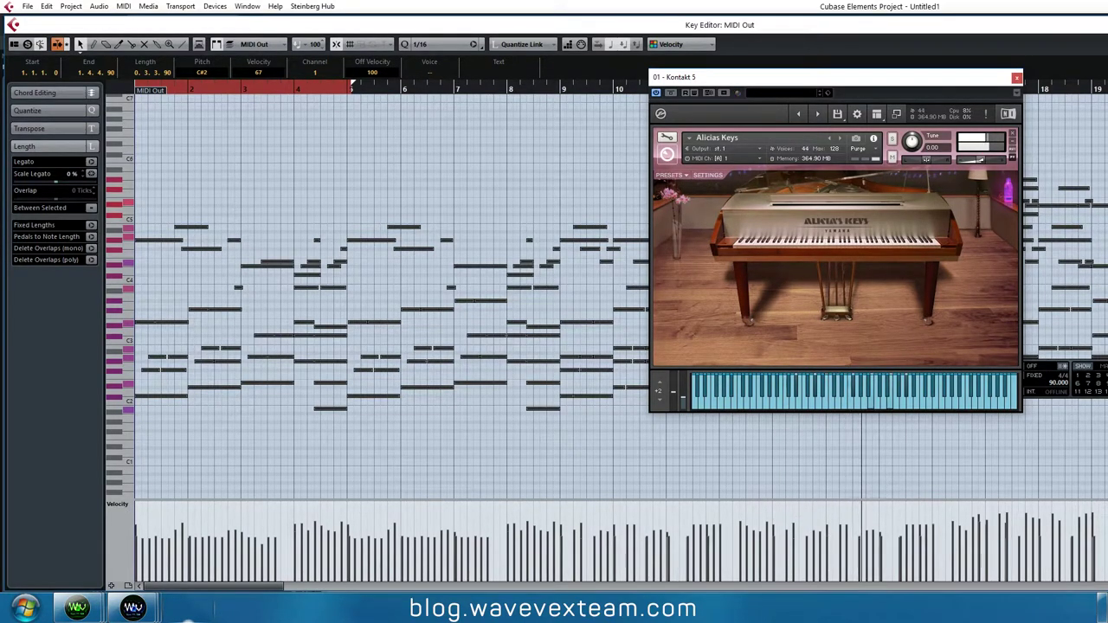
key("Return")
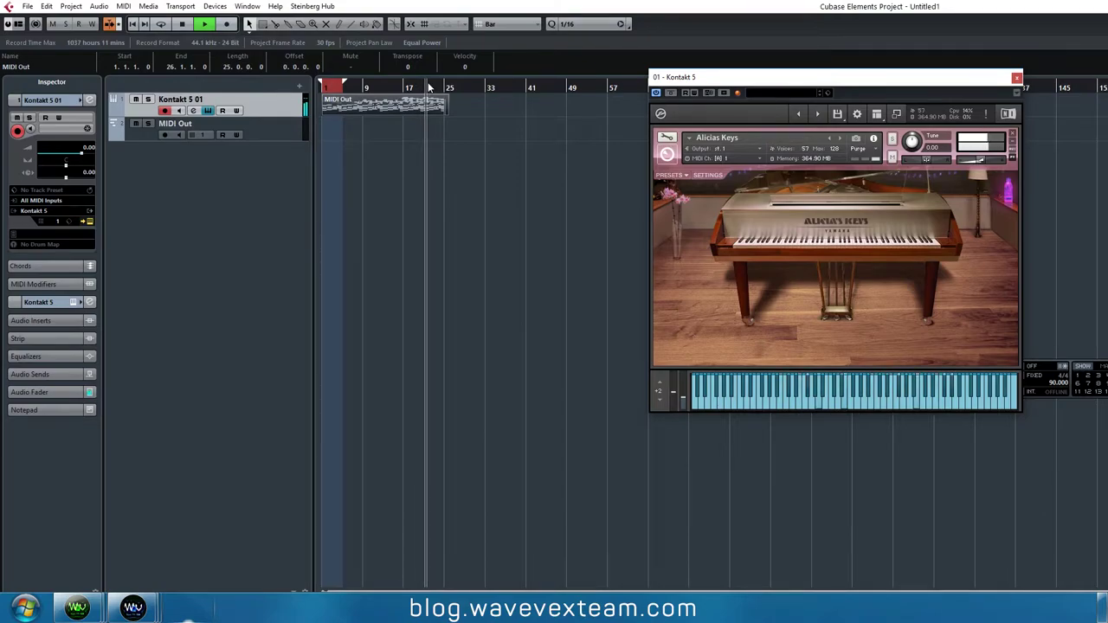
key("space")
- Open the MIDI Out part in the Key Editor and apply the random velocity (60 to 100) logical preset to all notes
double_click(396, 108)
left_click(124, 6)
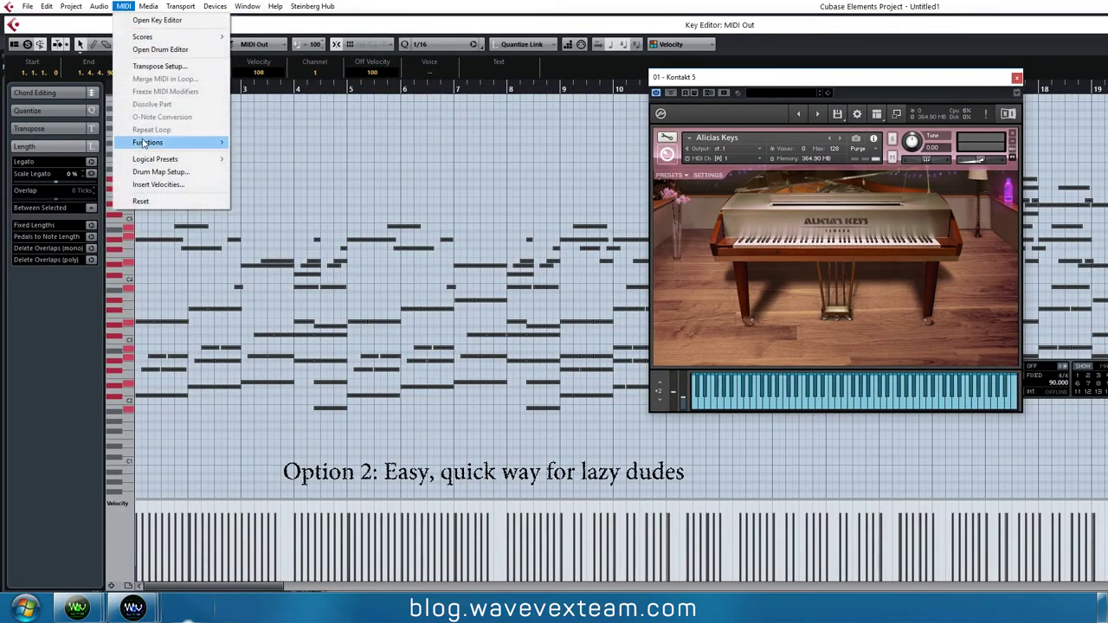
mouse_move(154, 158)
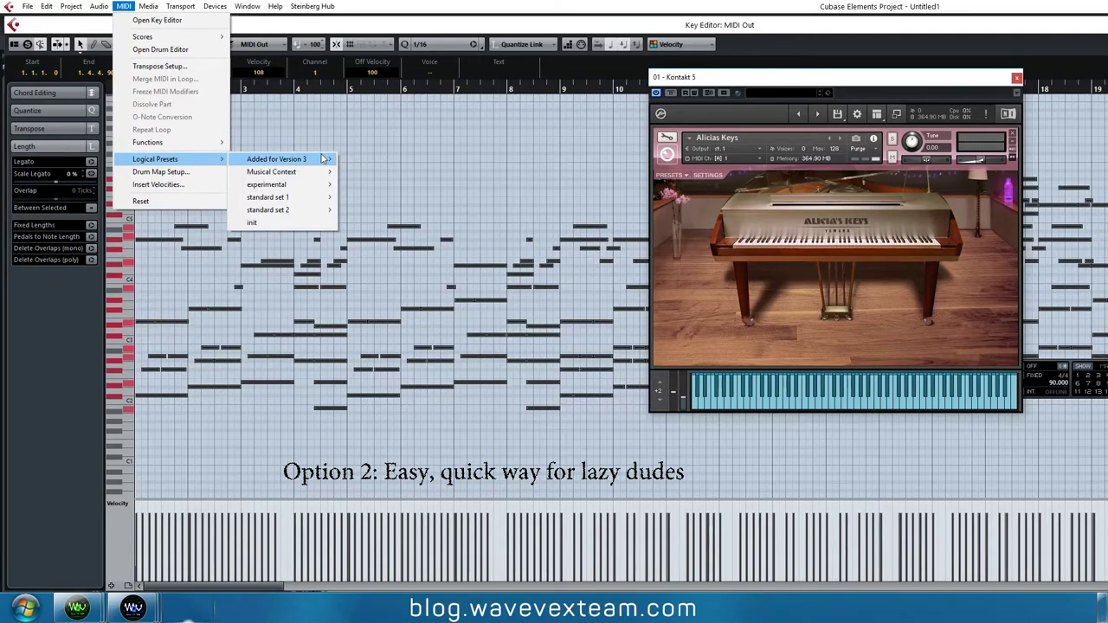
mouse_move(308, 200)
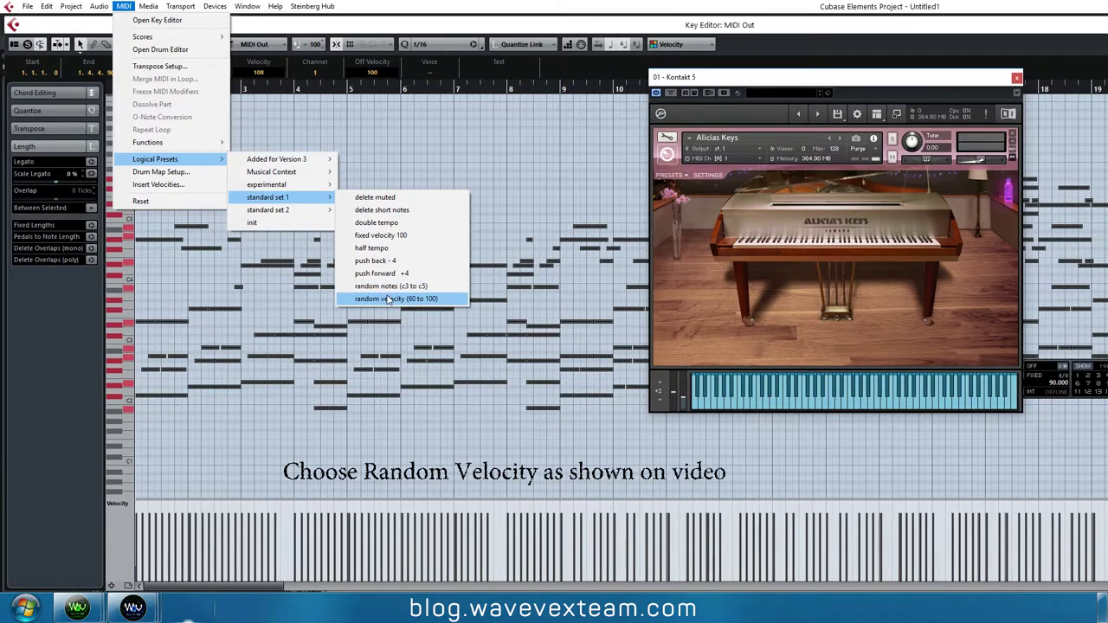
left_click(386, 300)
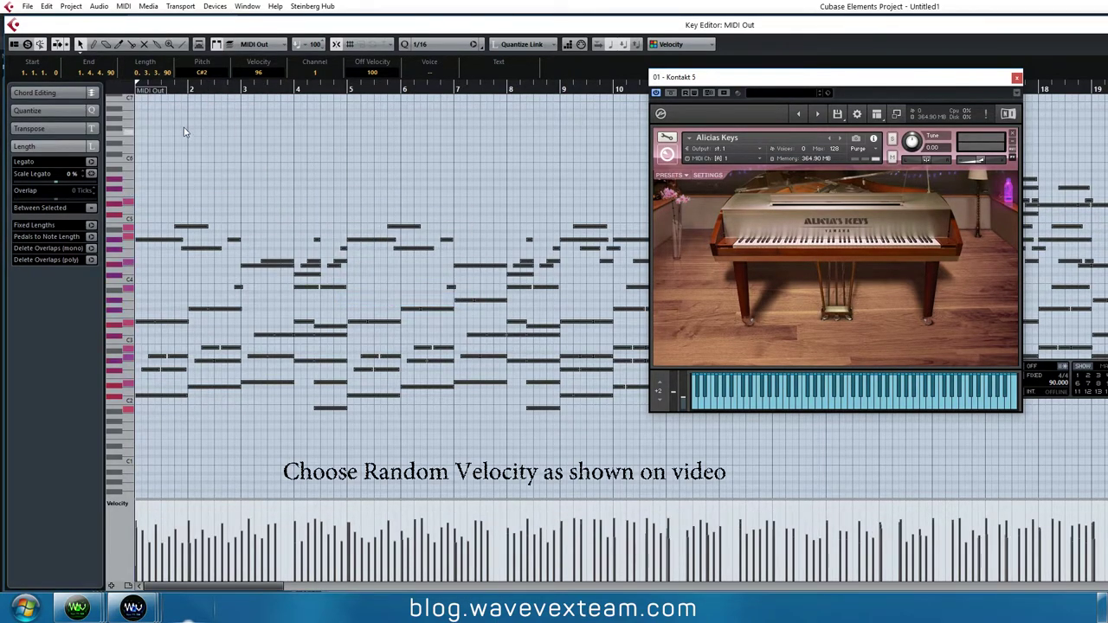
- Play the piece from bar 1 to hear the randomized velocities
left_click_drag(165, 91, 142, 90)
key("space")
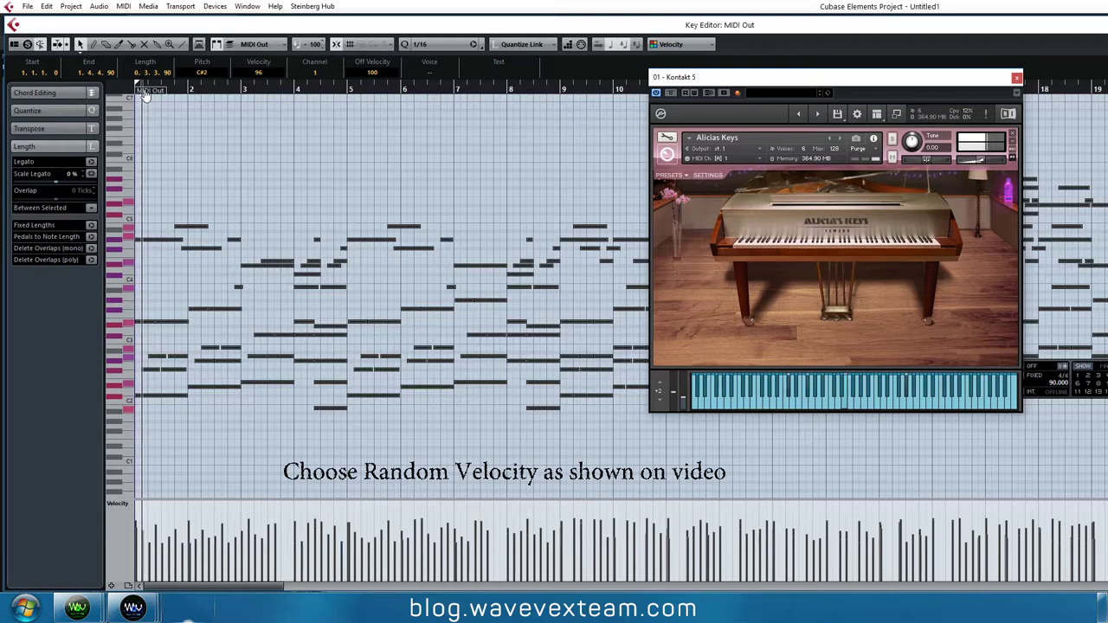
key("space")
key("space")
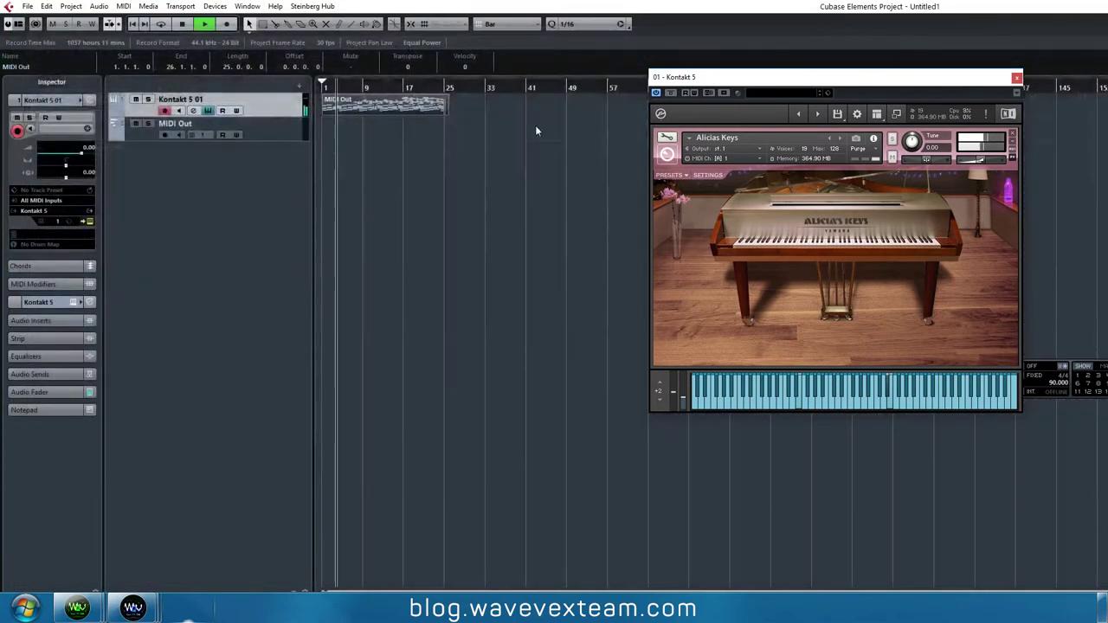
left_click(323, 88)
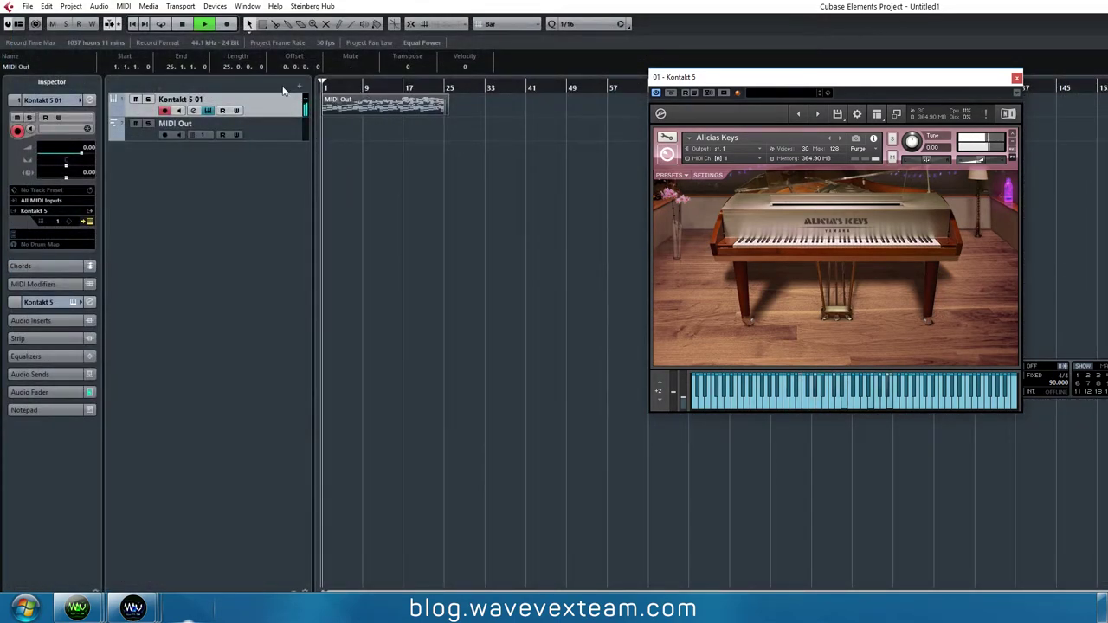
- Reopen the MIDI Out part in the Key Editor and close the Kontakt 5 window covering it
double_click(335, 106)
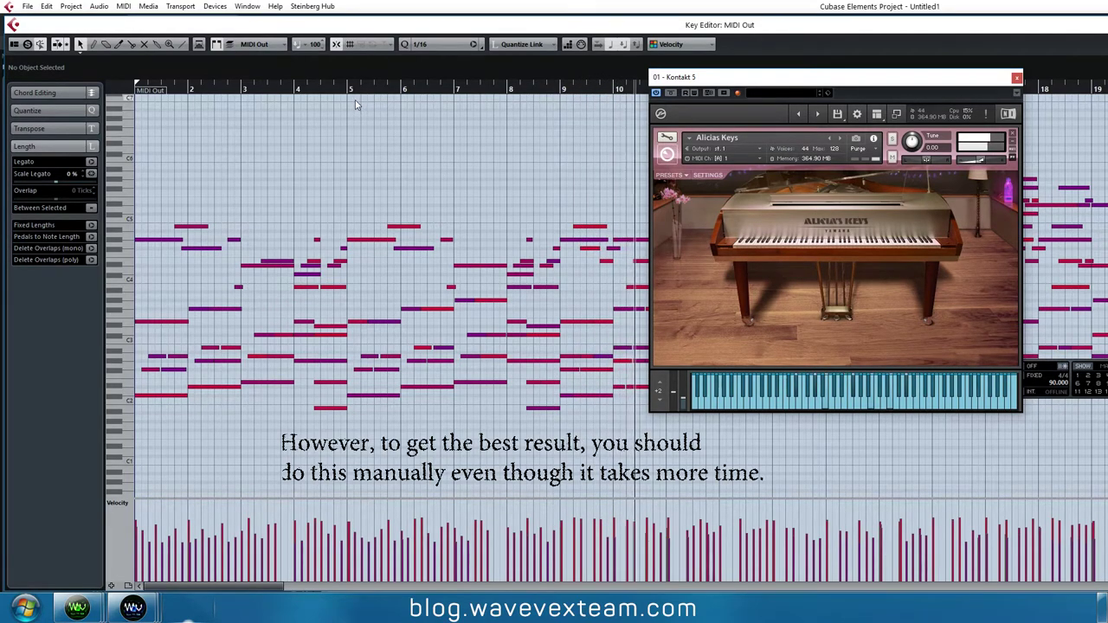
left_click_drag(667, 78, 900, 110)
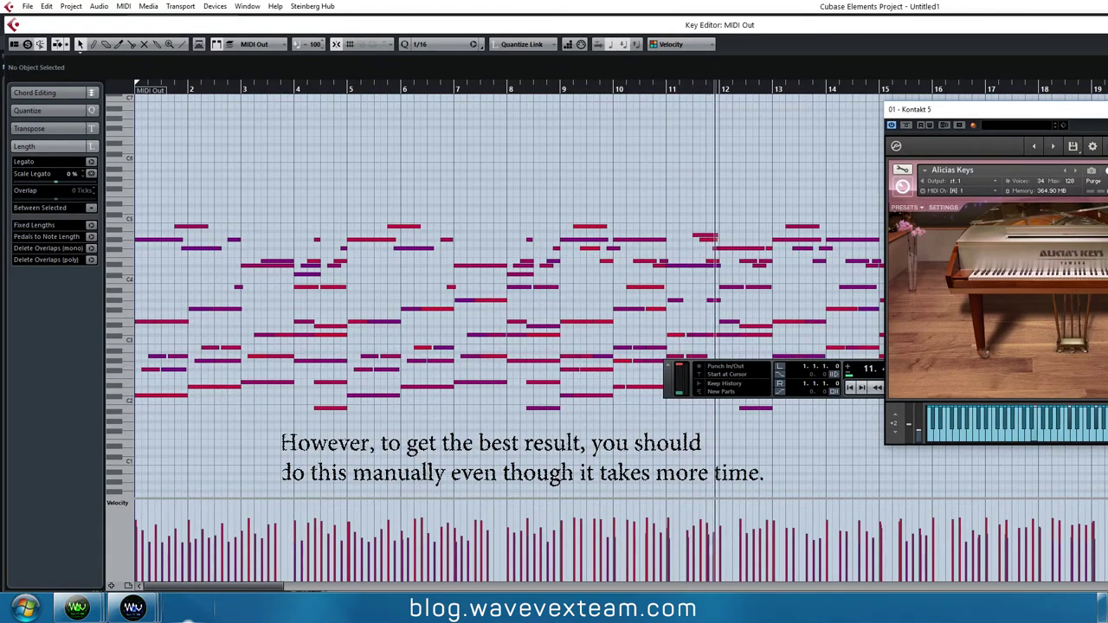
left_click(1107, 109)
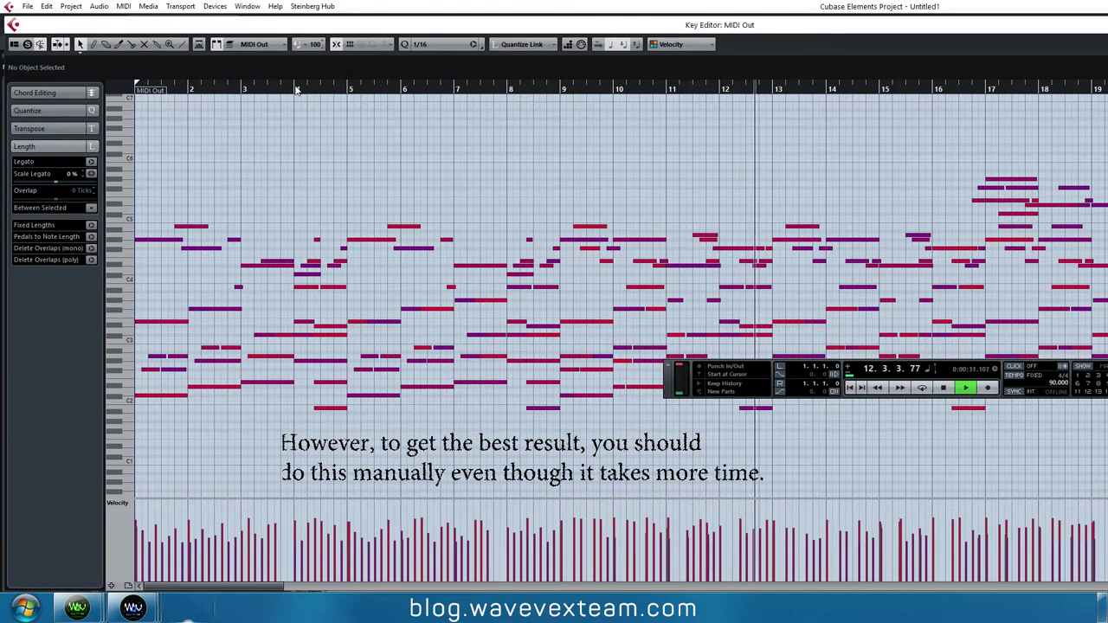
- Stop playback and replay the part briefly from bar 1
key("space")
left_click(140, 90)
key("space")
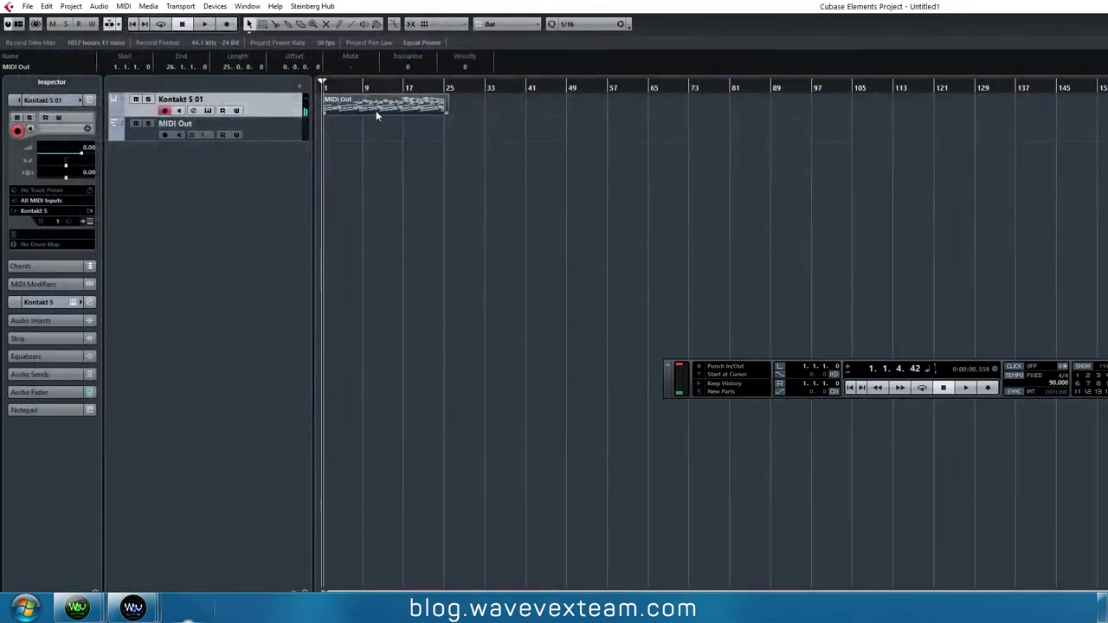
- Select all notes of the MIDI Out part, apply the random notes (c3 to c5) preset from standard set 1, and play the result
double_click(377, 114)
key("ctrl+a")
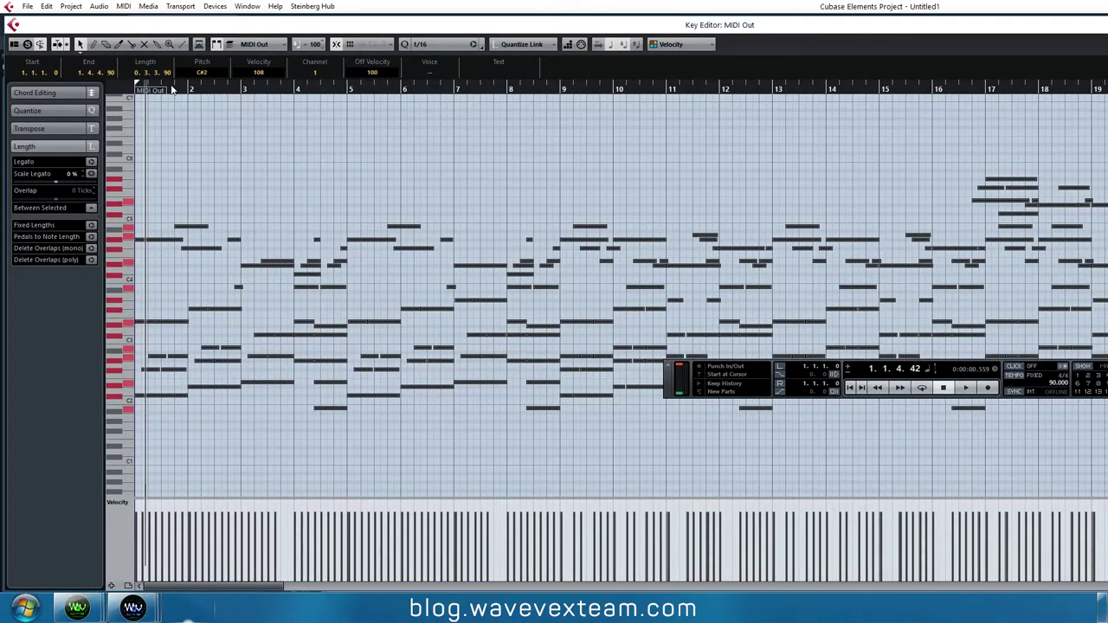
left_click(169, 9)
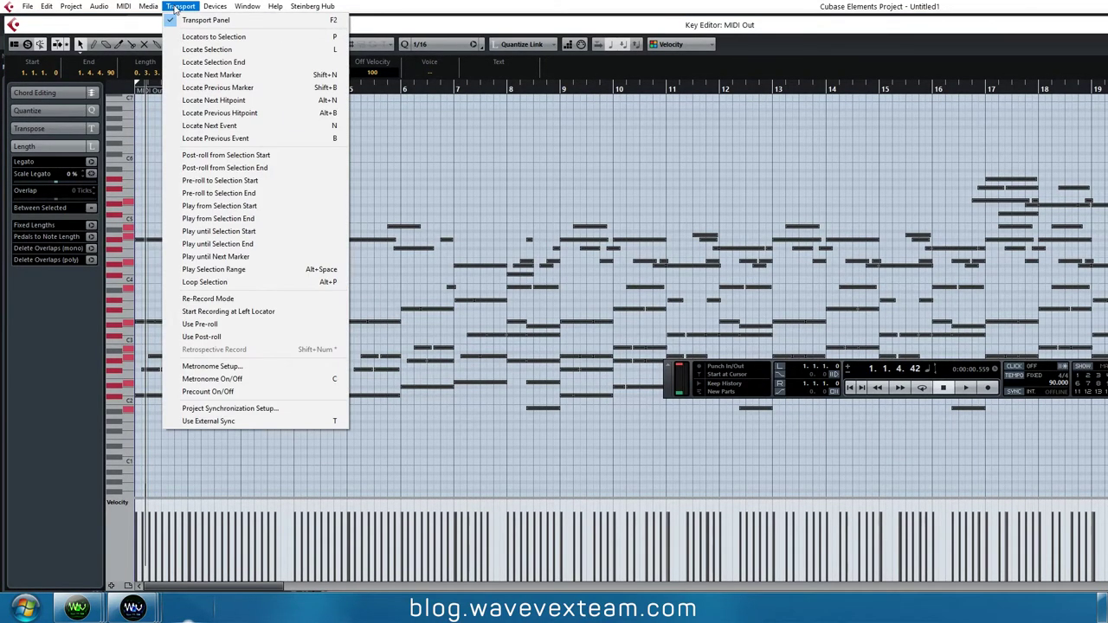
mouse_move(167, 144)
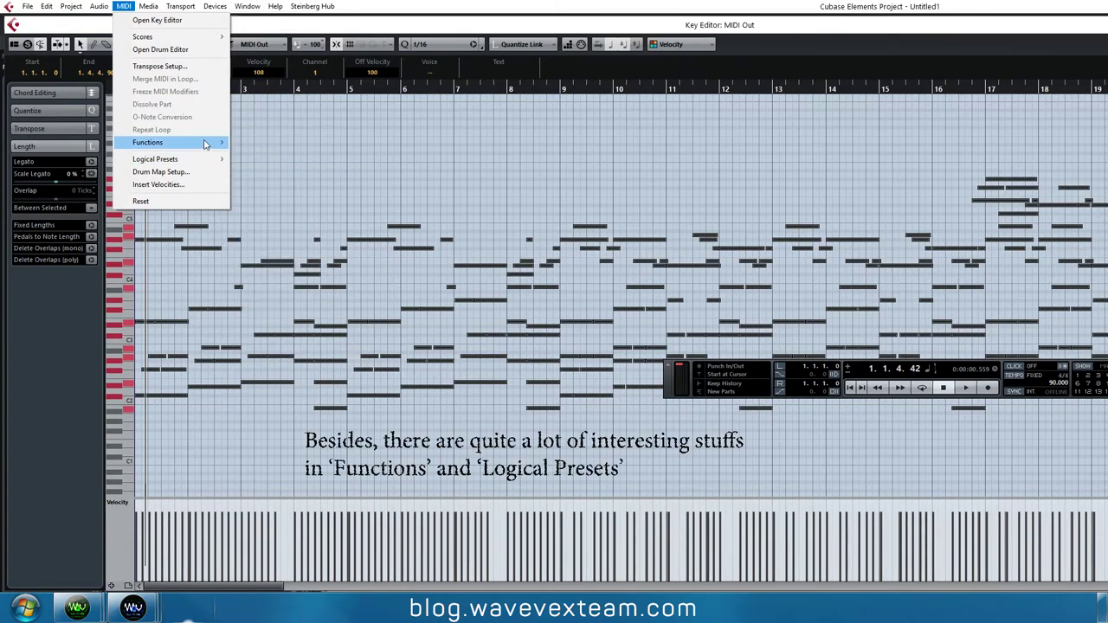
mouse_move(204, 161)
mouse_move(300, 213)
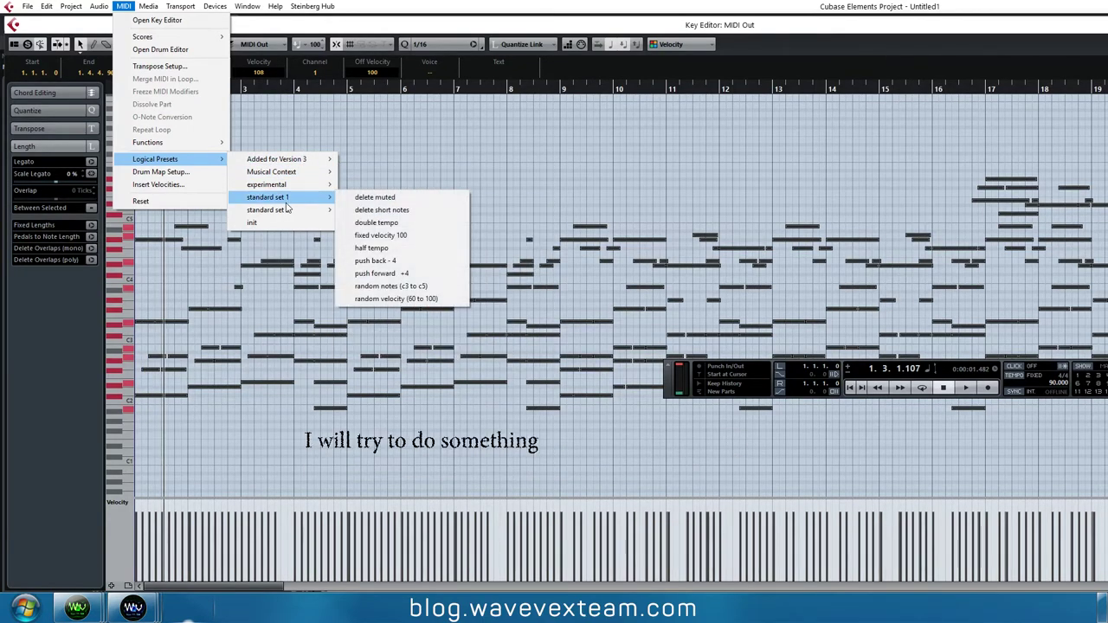
left_click(407, 288)
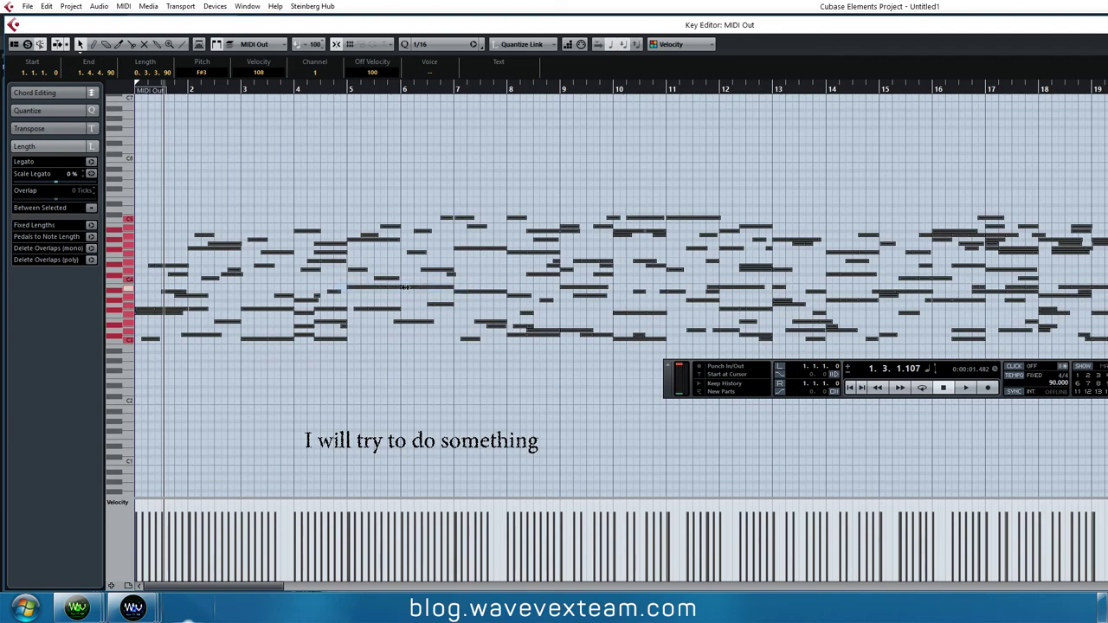
key("space")
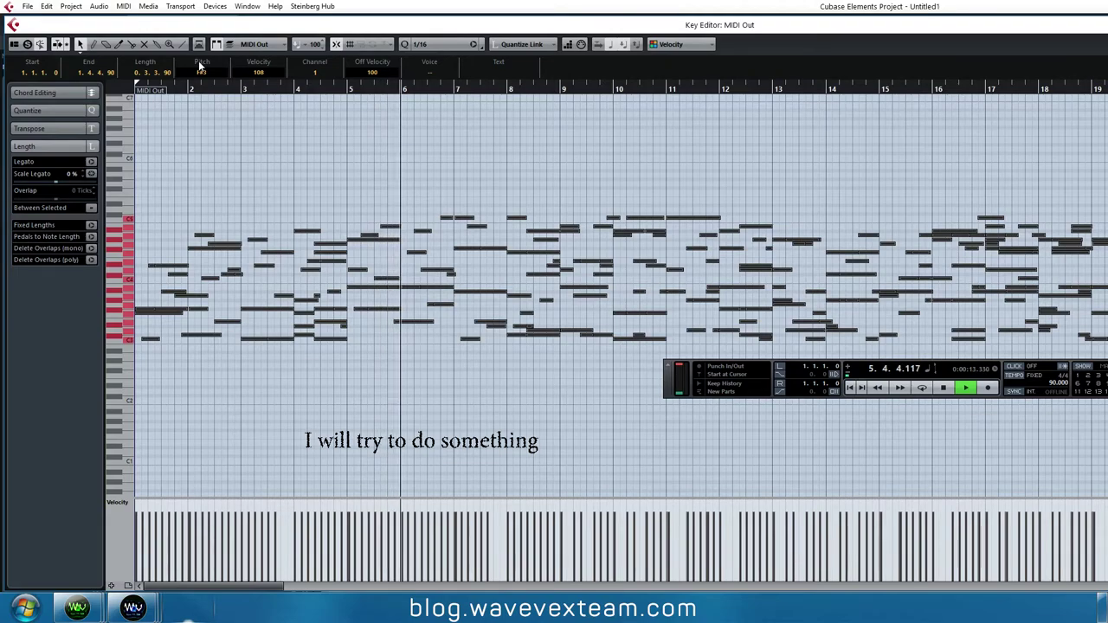
- Apply the random velocity (60 to 100) preset to the pitch-randomized notes and listen to them
left_click(122, 7)
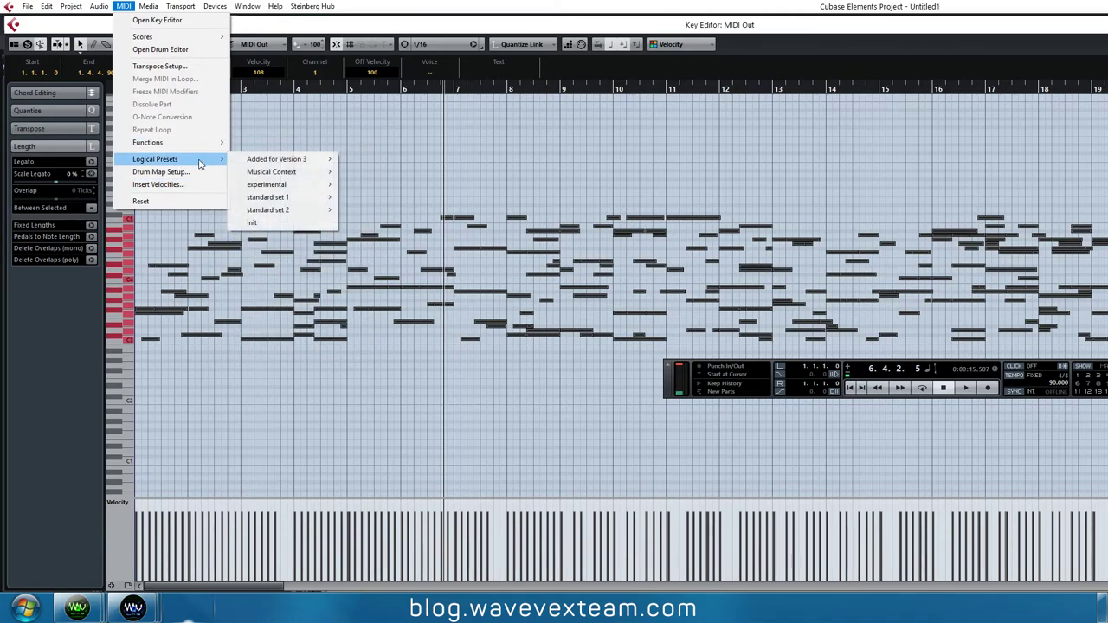
mouse_move(282, 212)
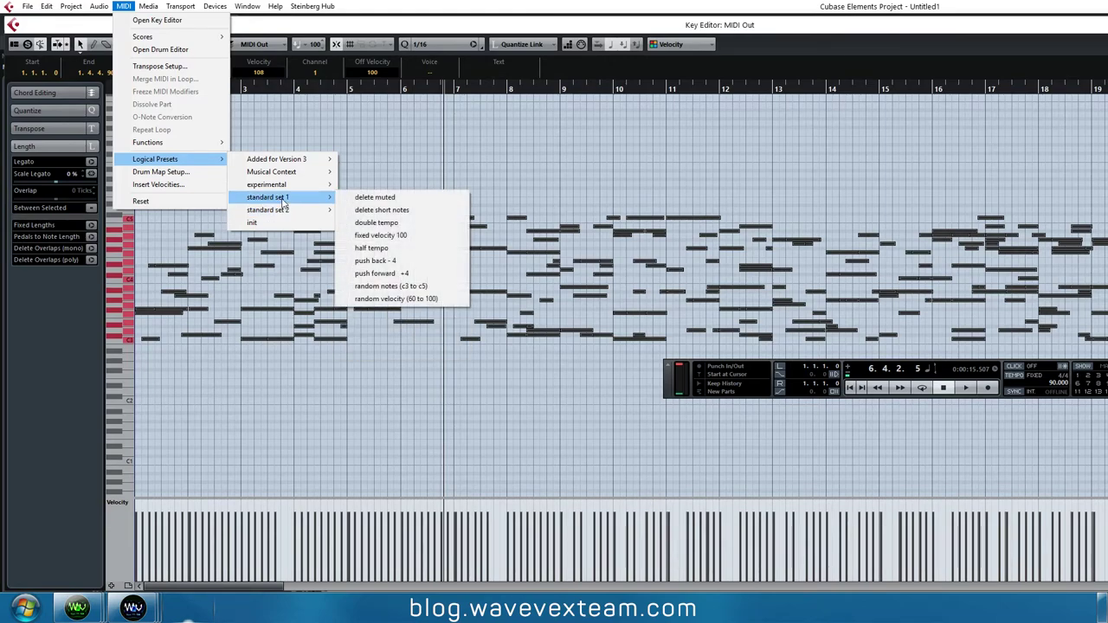
left_click(399, 298)
key("space")
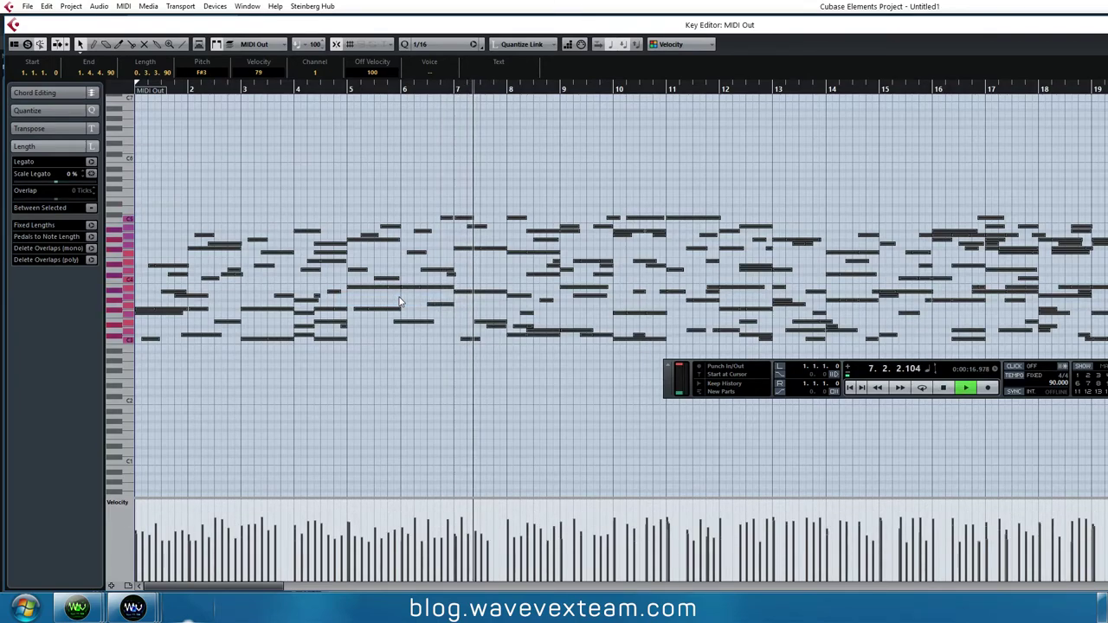